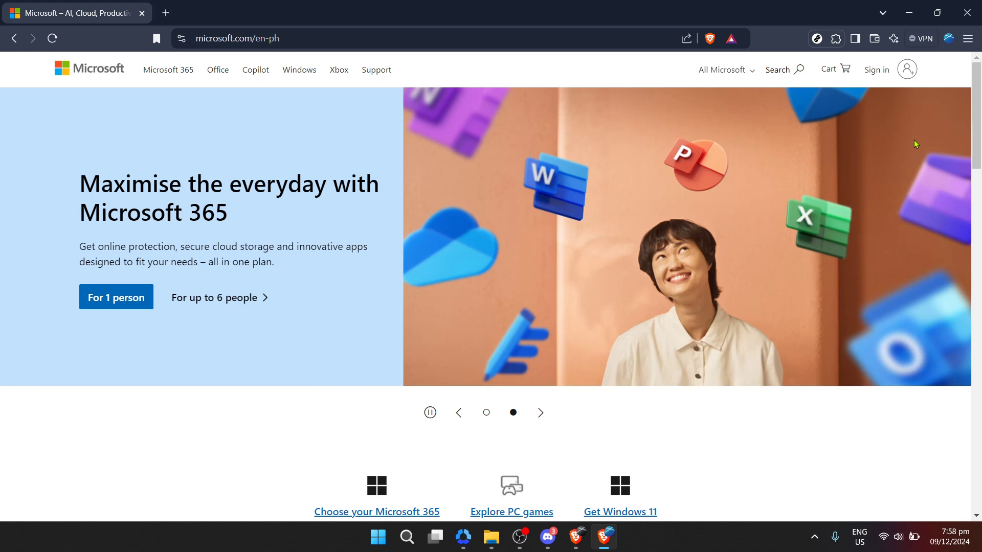
Step: Start signing in to a Microsoft account from the microsoft.com home page
left_click(885, 76)
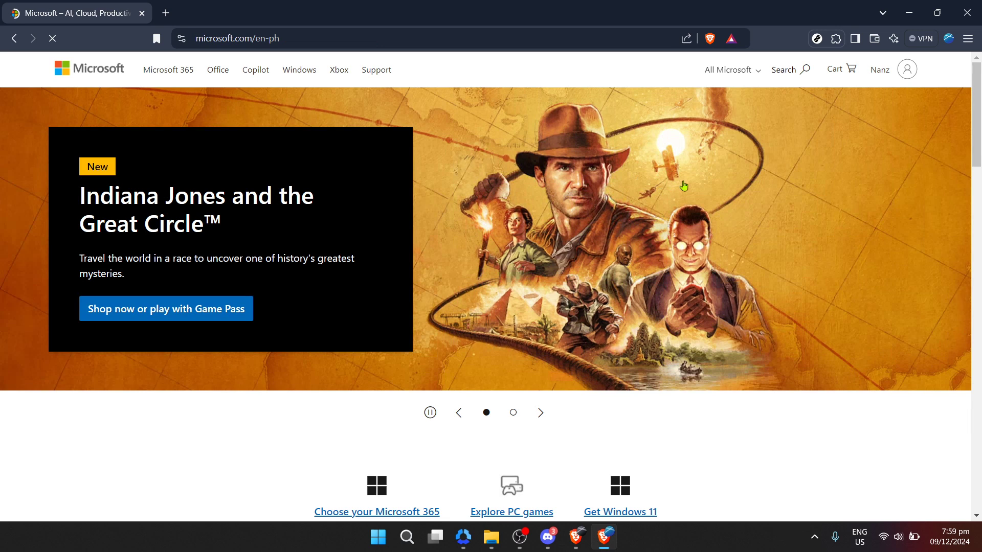
Step: Check the signed-in account's details in the header account panel, then close it
left_click(880, 71)
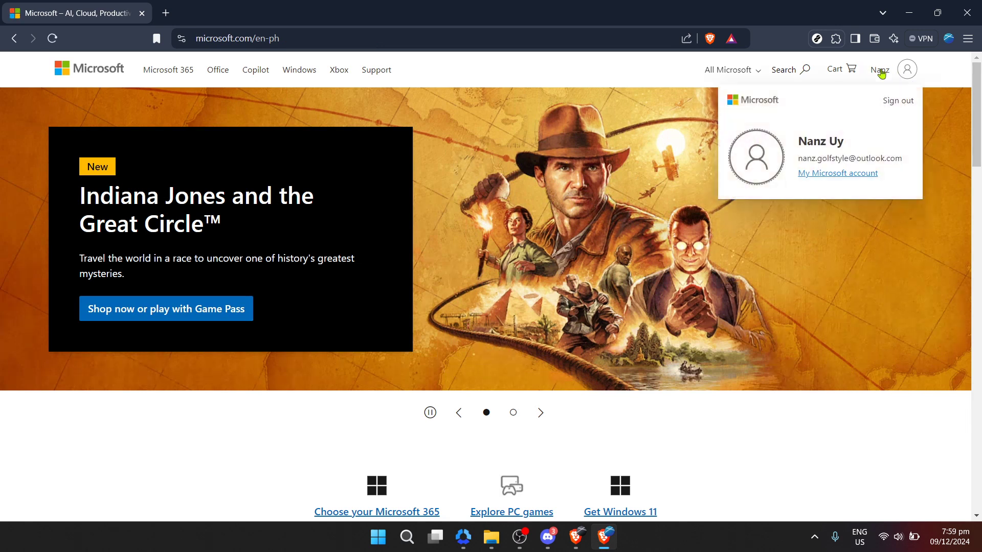
left_click(880, 72)
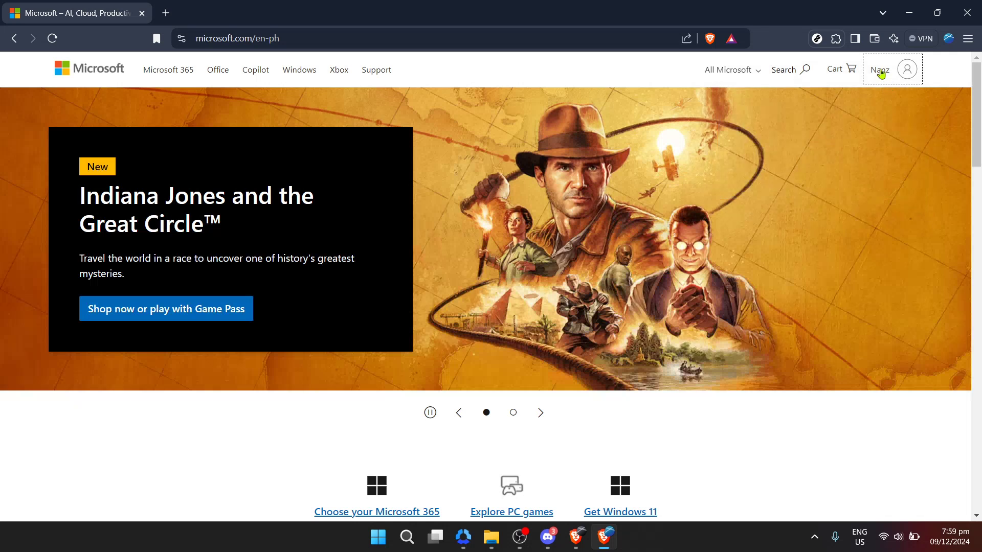
left_click(881, 72)
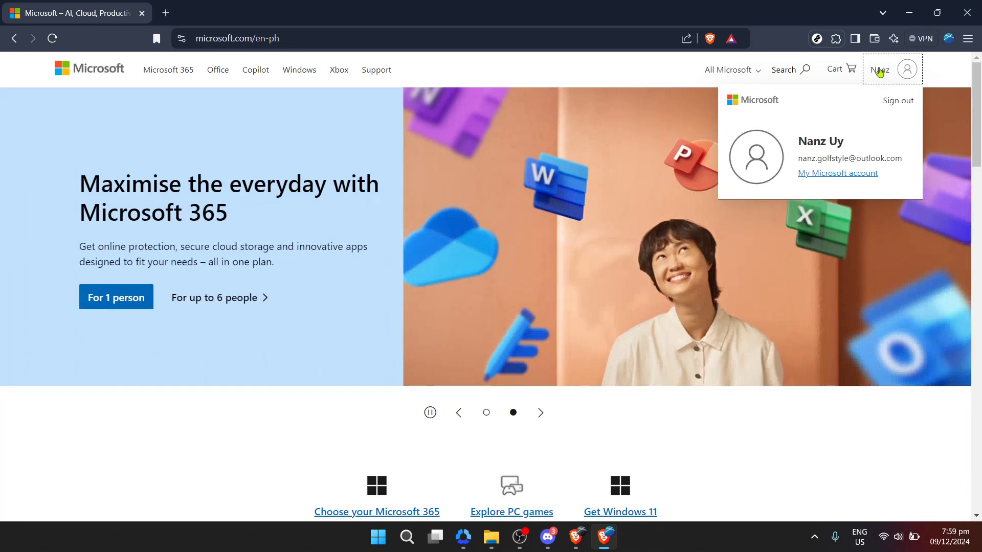
left_click(879, 72)
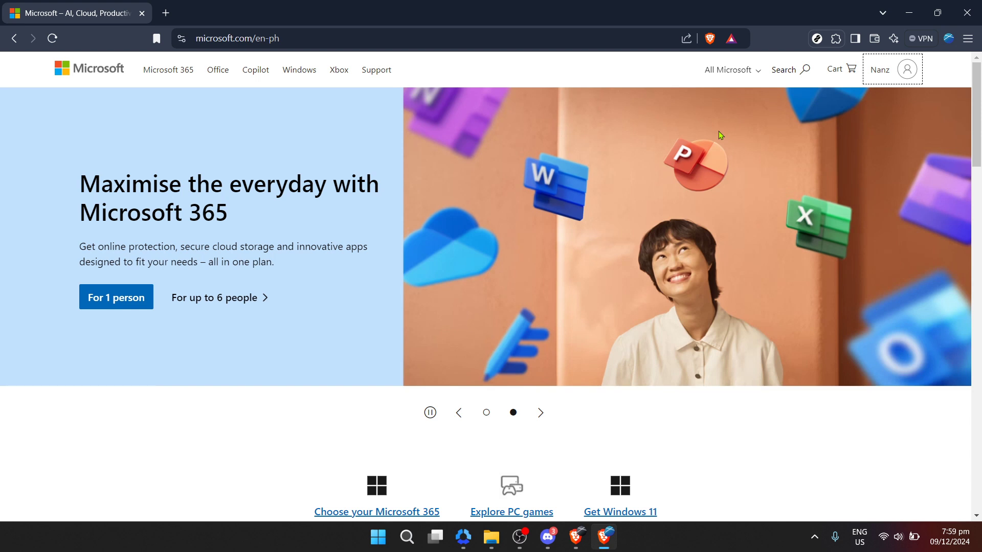
Step: Go to OneDrive through All Microsoft and sign in to it
left_click(730, 72)
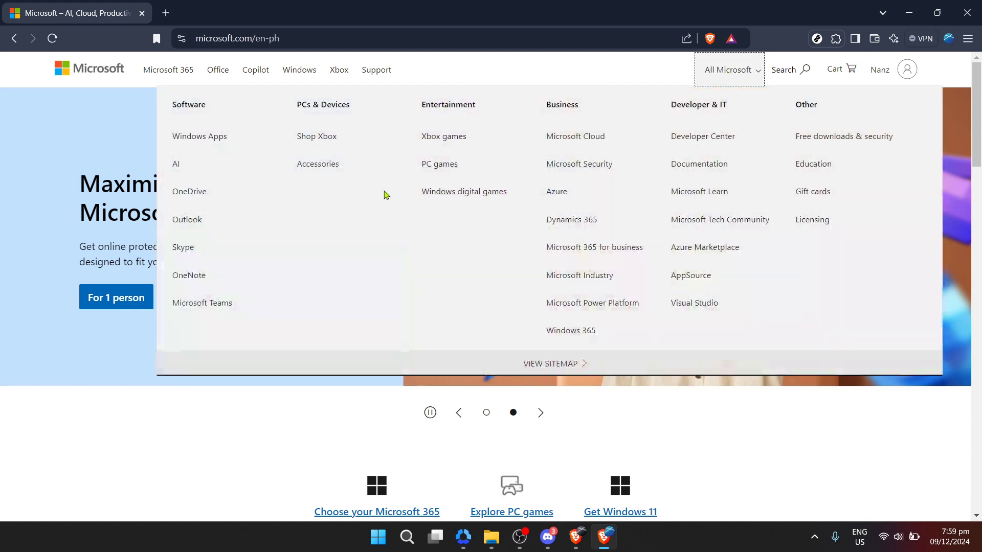
left_click(197, 196)
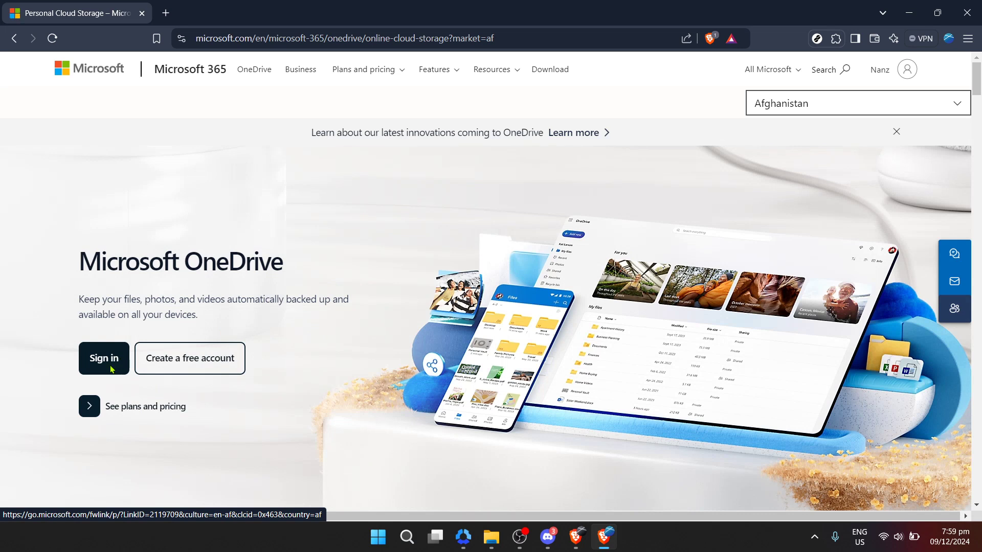
left_click(110, 368)
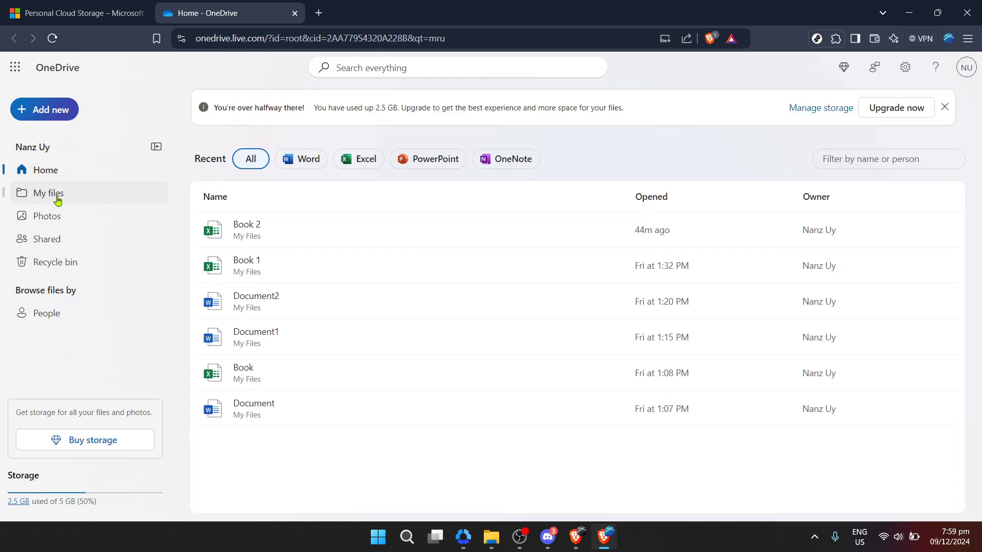
Step: Upload Samples Video.mp4 from the Downloads folder through Add new > Files upload
left_click(61, 108)
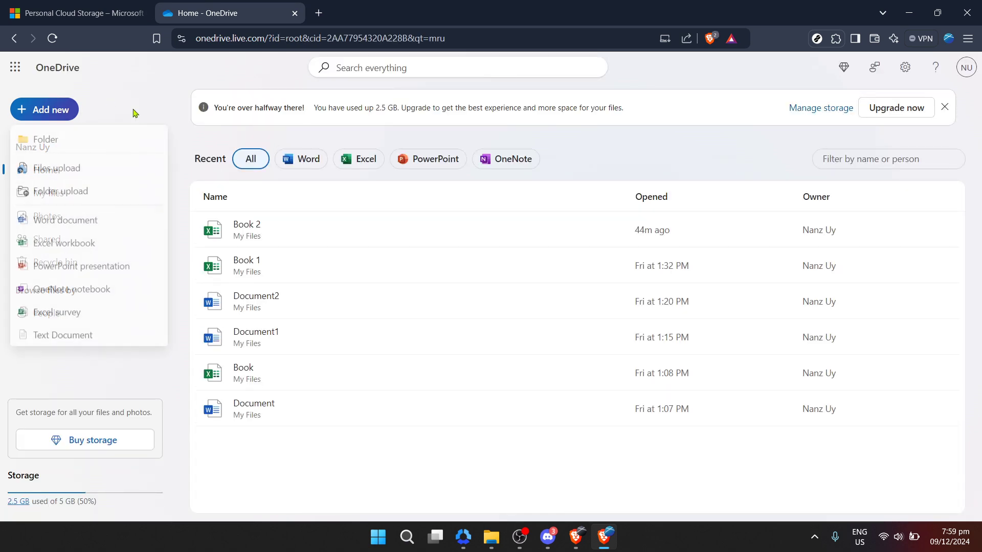
left_click(79, 172)
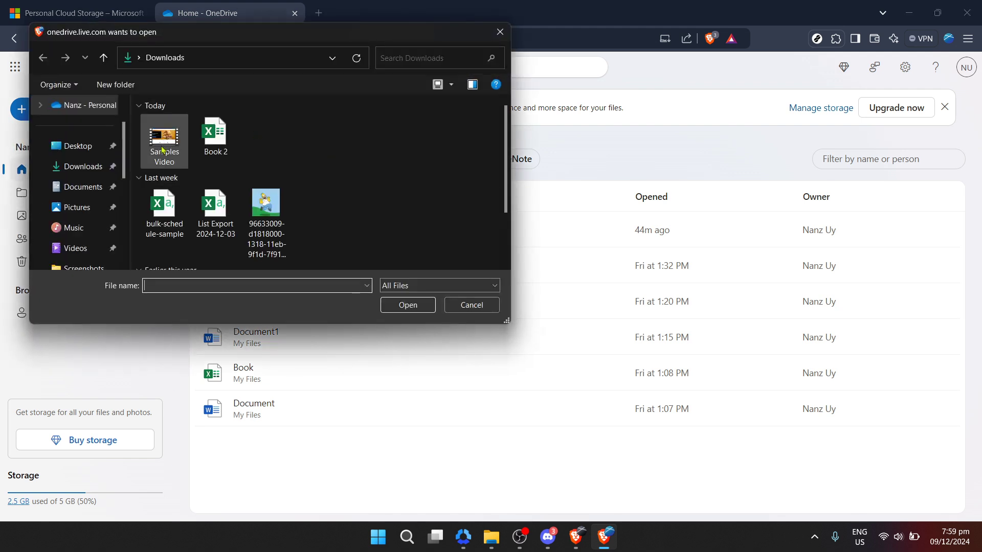
left_click(169, 141)
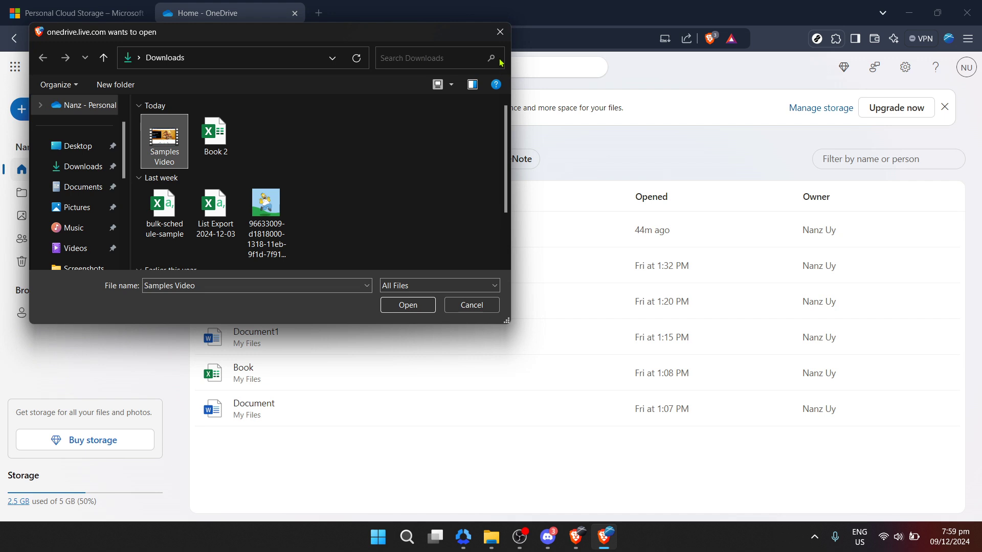
left_click(500, 32)
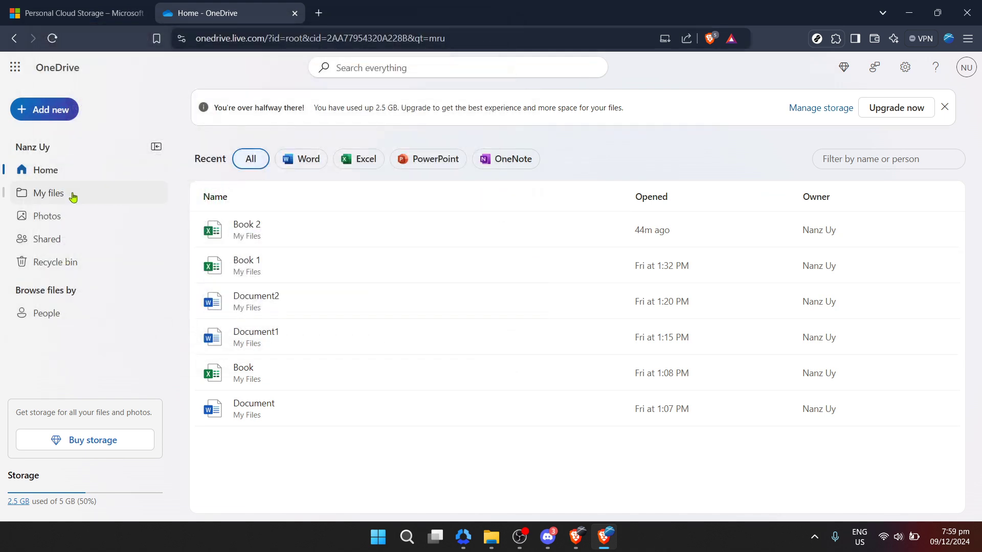
Step: Show My files and scroll down to find Samples Video.mp4
left_click(72, 194)
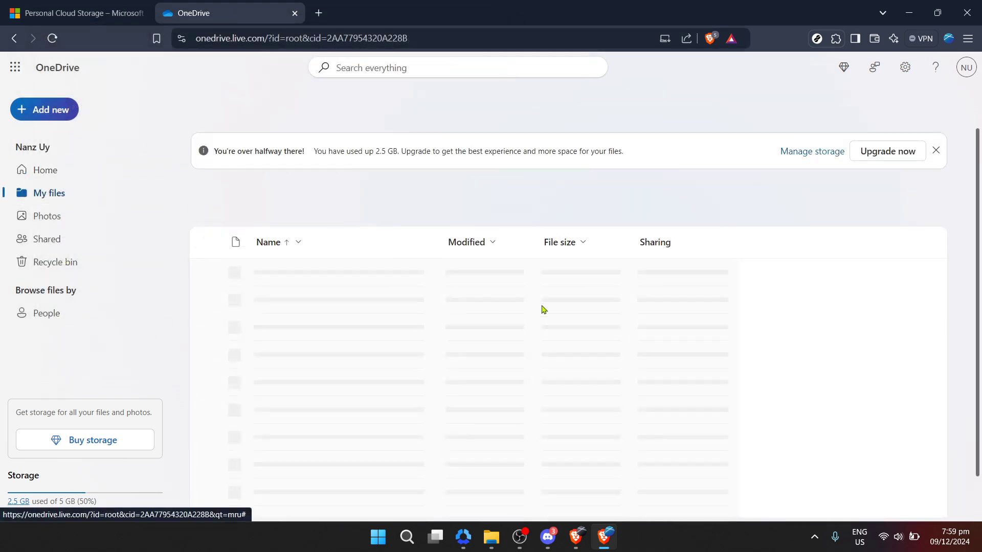
scroll(546, 308, "down", 3)
scroll(546, 308, "down", 1)
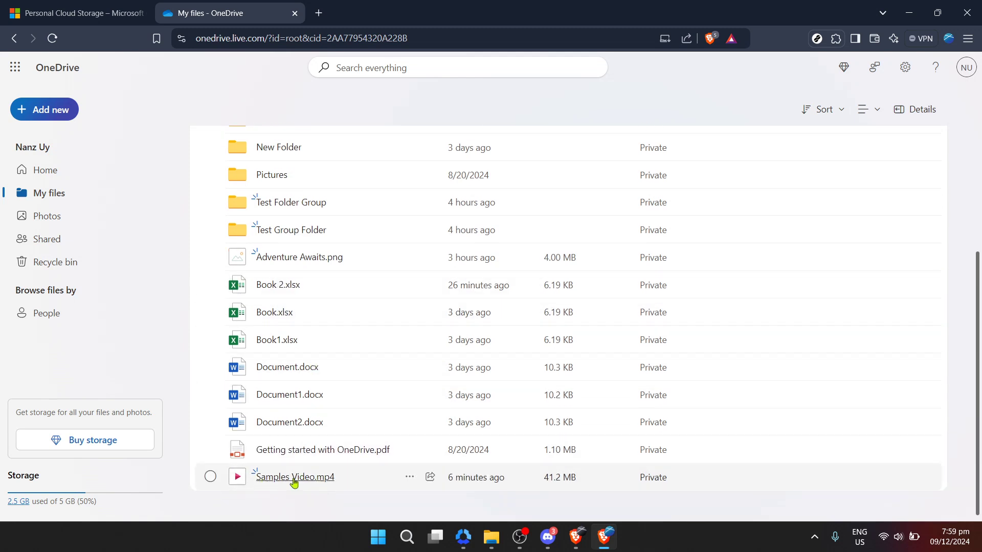
Step: Open the Share dialog for Samples Video.mp4 from its more-actions menu
left_click(412, 480)
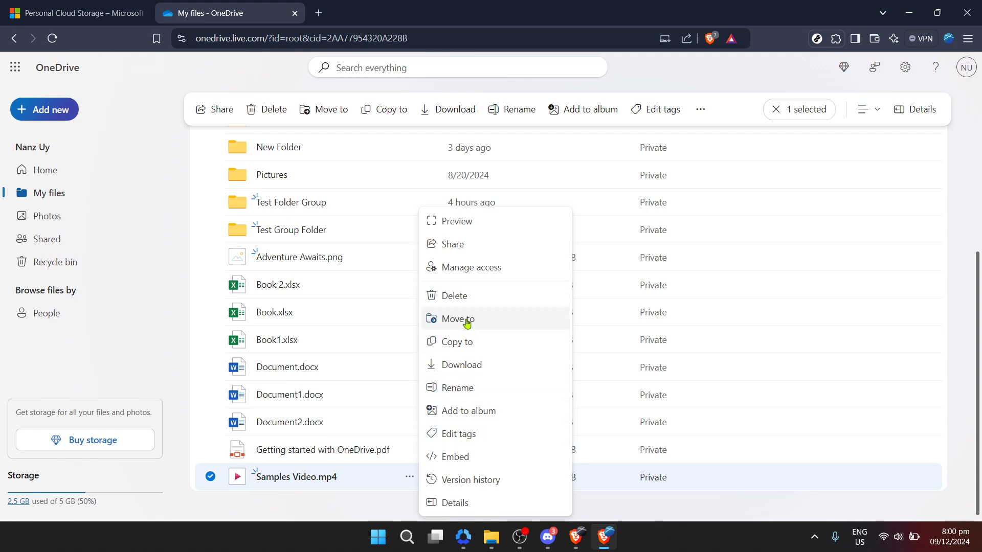
left_click(465, 246)
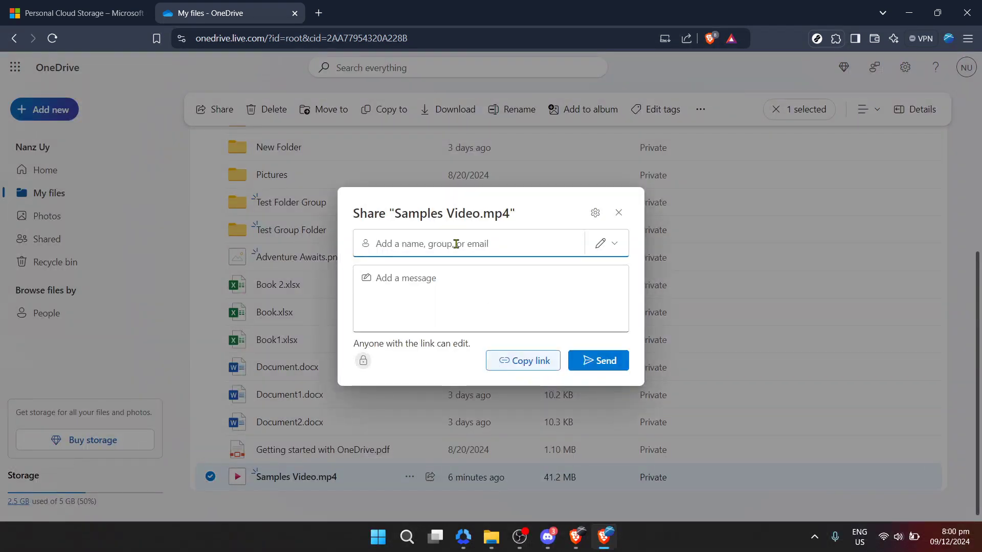
left_click(425, 292)
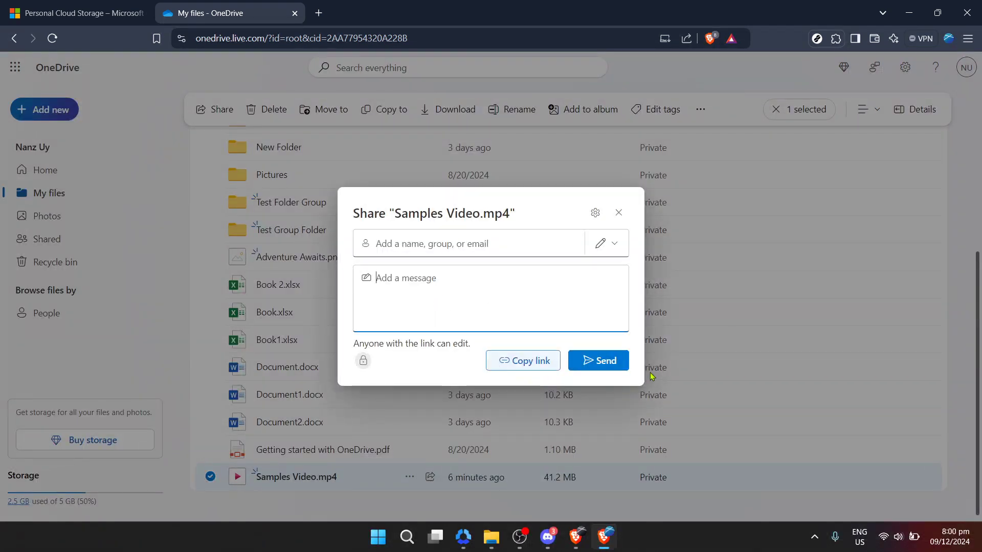
left_click(604, 364)
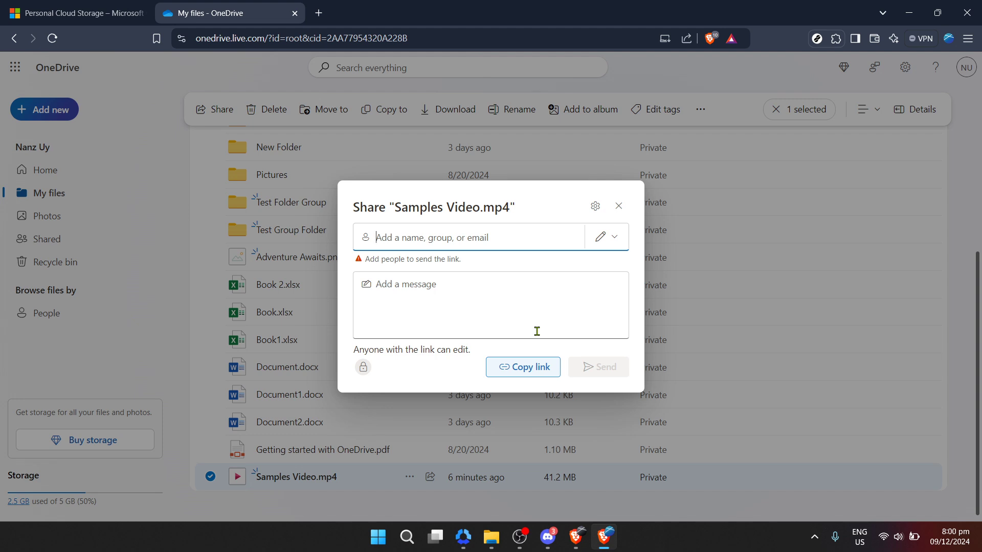
Step: Enter the recipient's e-mail address and the message 'Hi' in the Share dialog
left_click(537, 331)
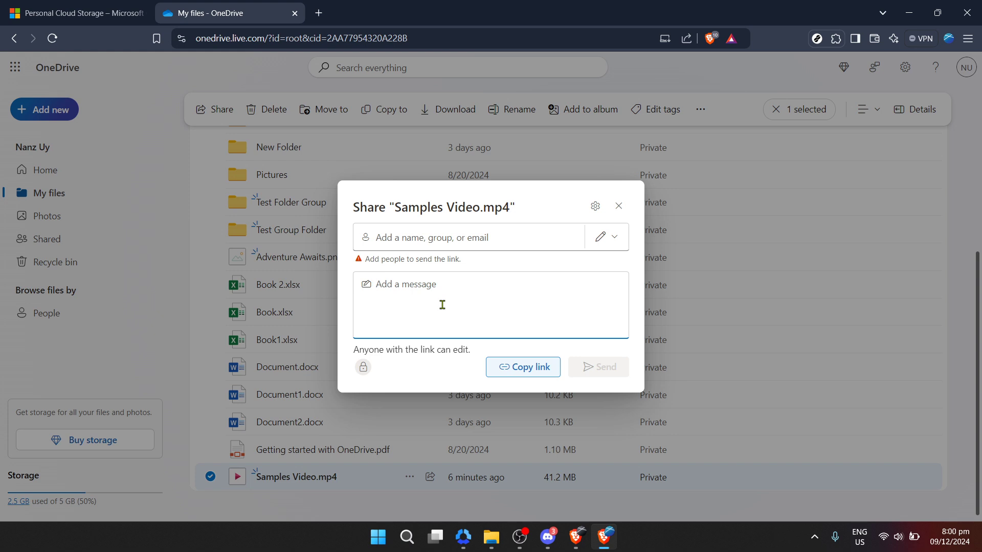
type("Hi")
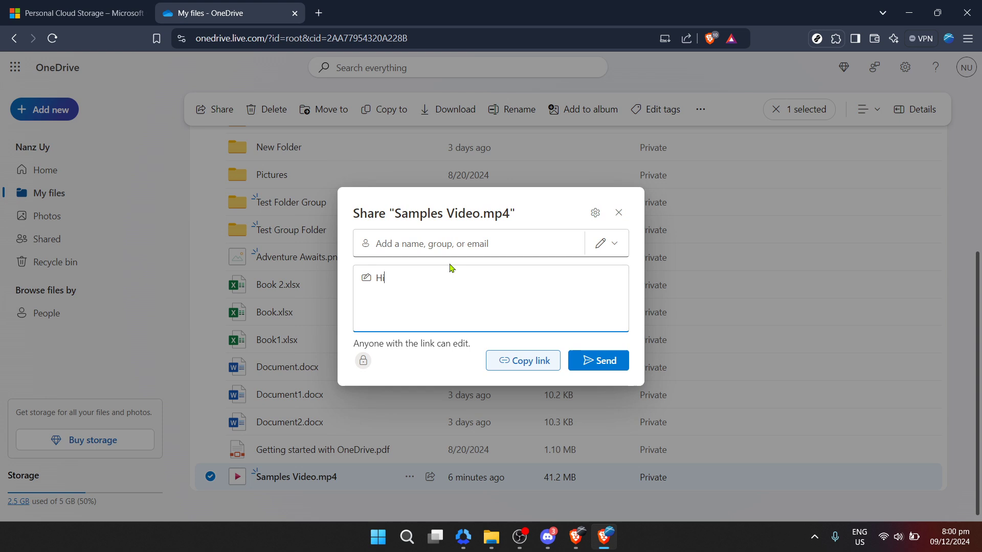
left_click(446, 248)
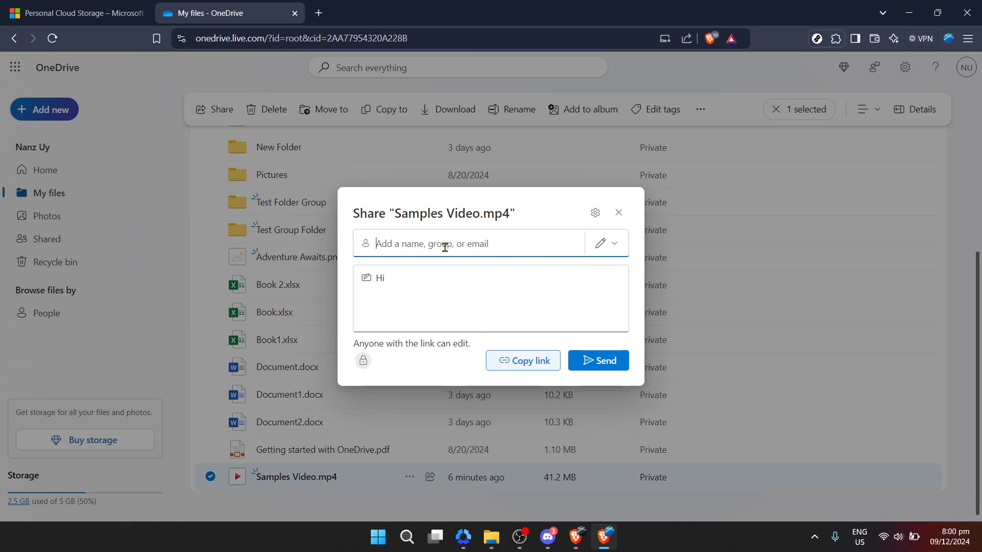
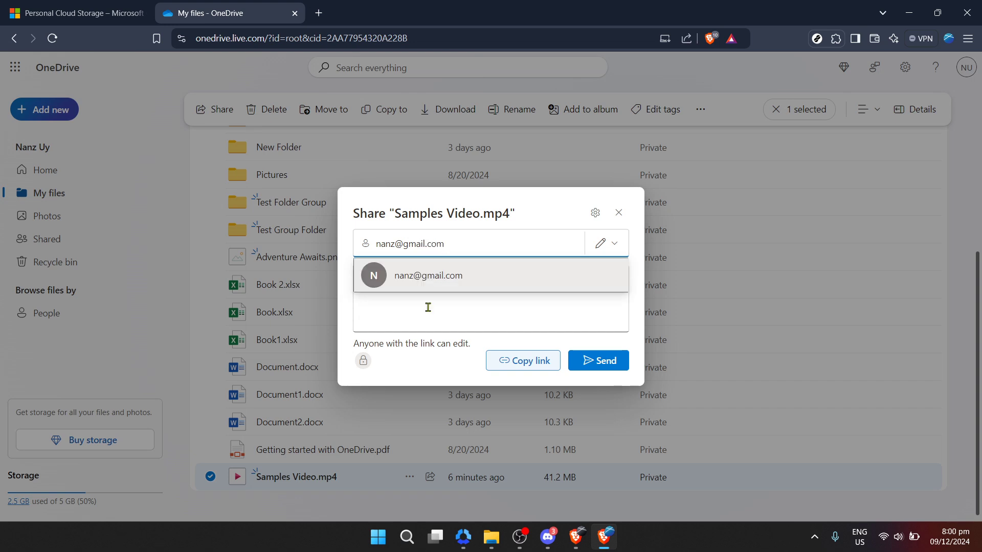
left_click(427, 320)
type("Hi")
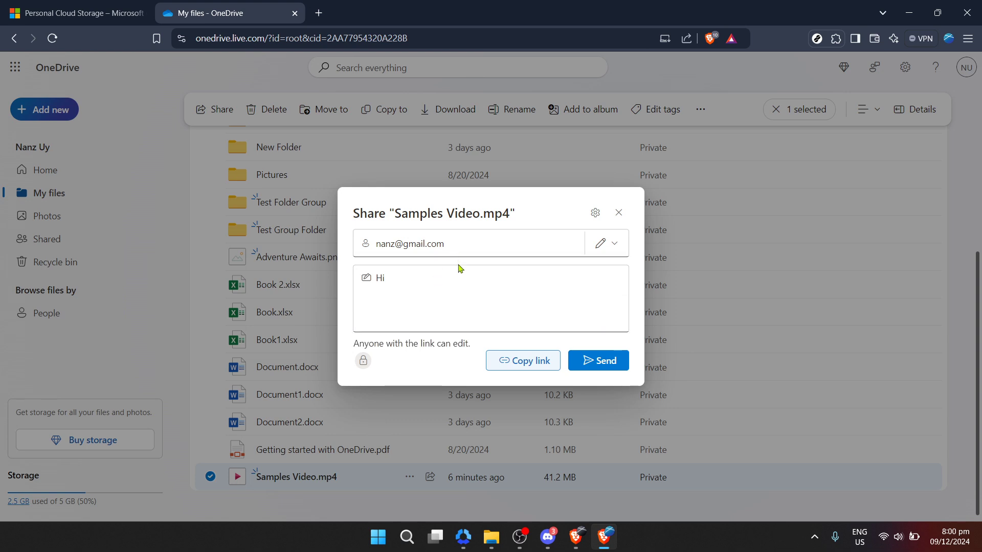
left_click(467, 245)
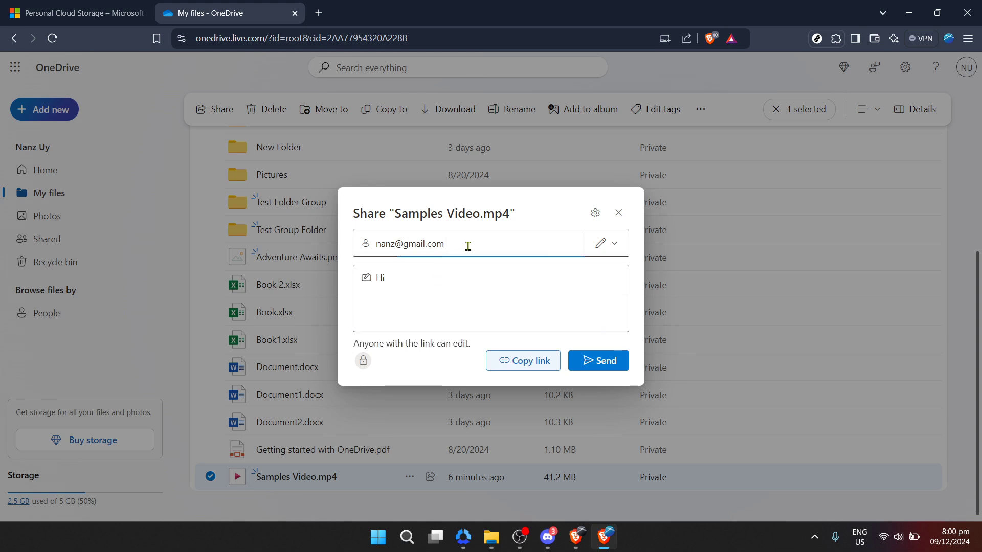
left_click(452, 280)
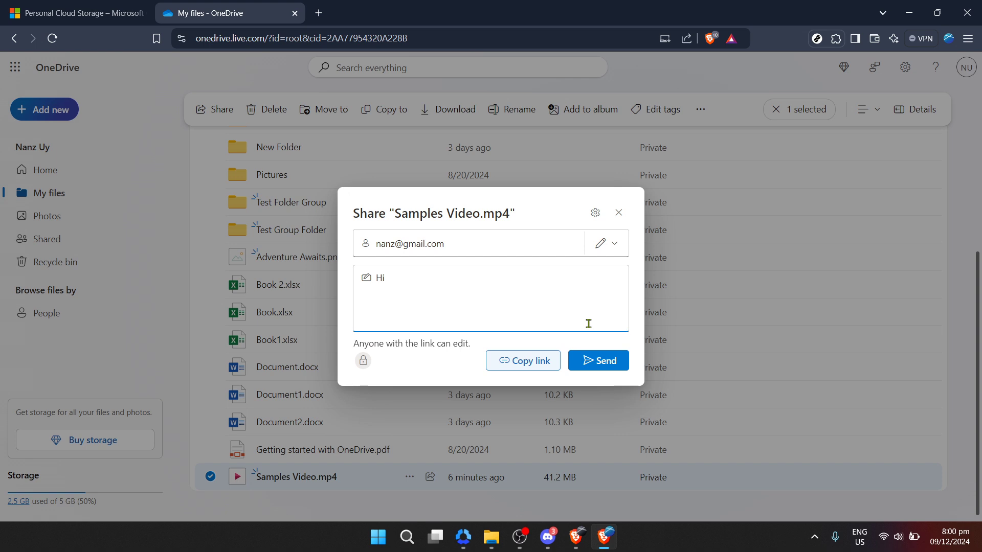